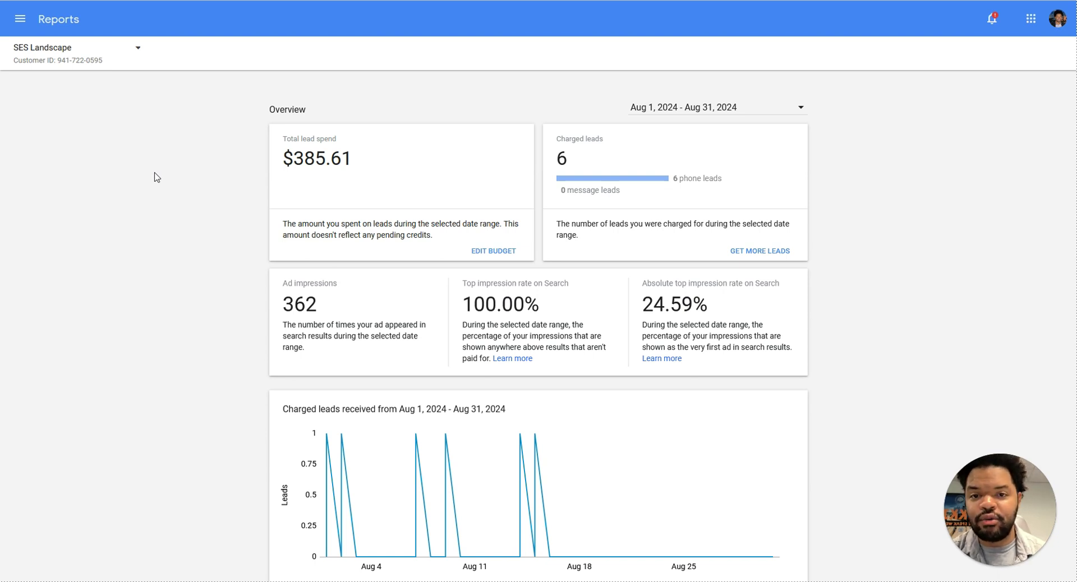
- Open the account's Business Verification page to check the status of each verification requirement
click(20, 19)
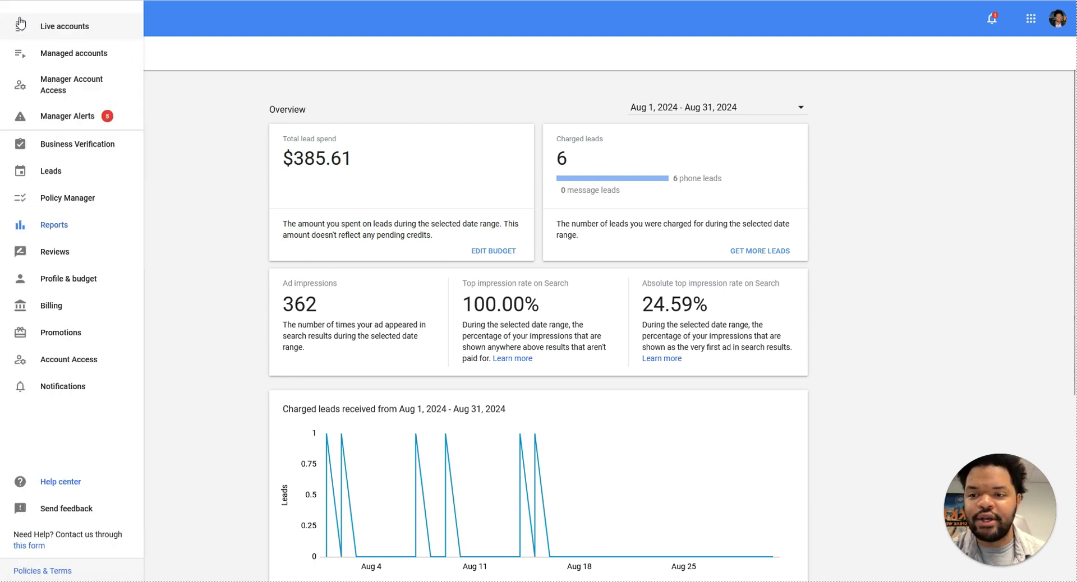
click(203, 234)
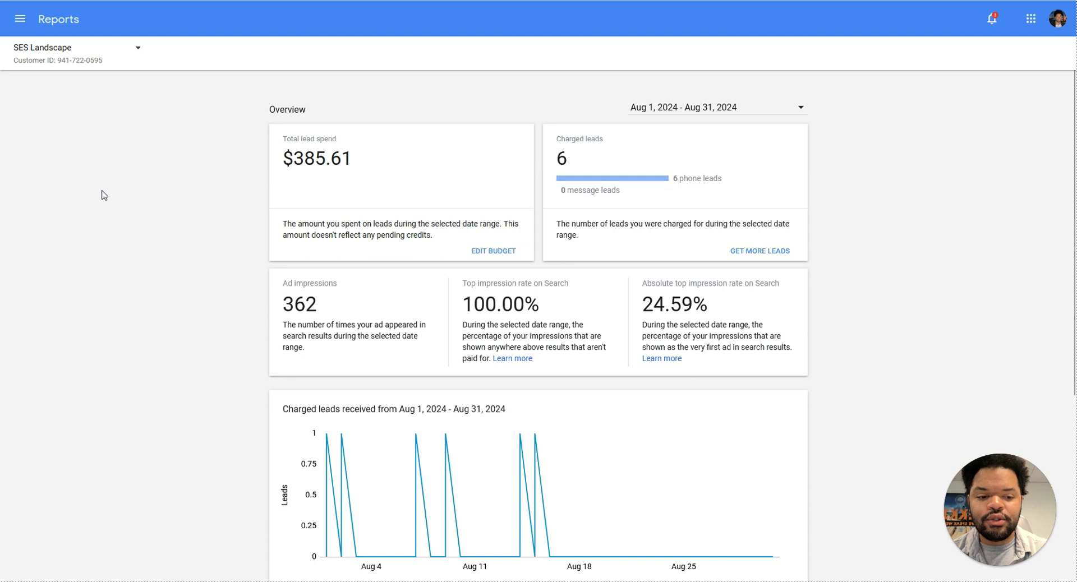
click(20, 19)
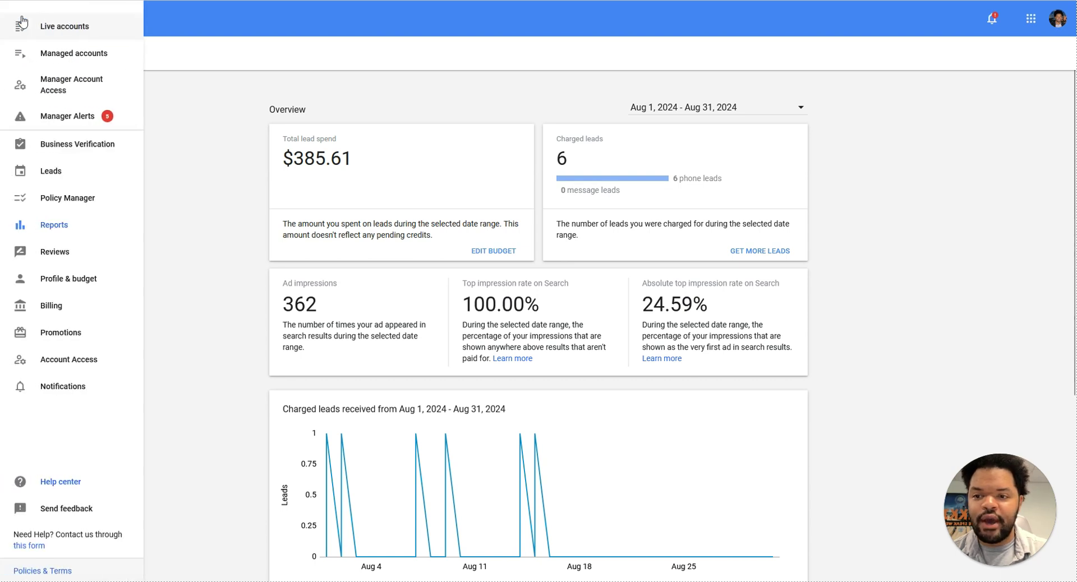
click(72, 155)
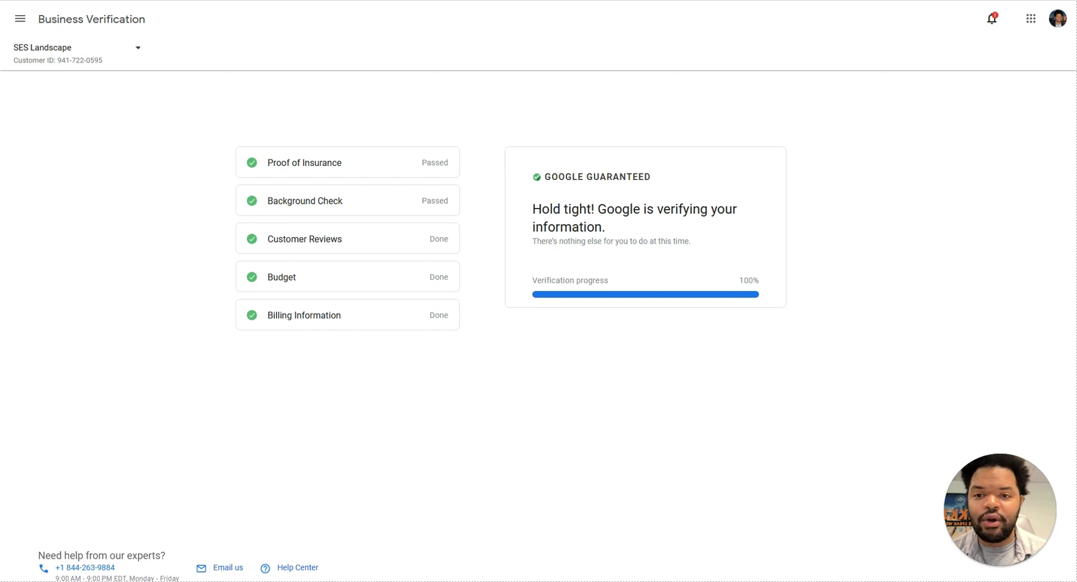
- Open the Profile & budget page and find the Budget and bidding section
click(20, 19)
click(51, 280)
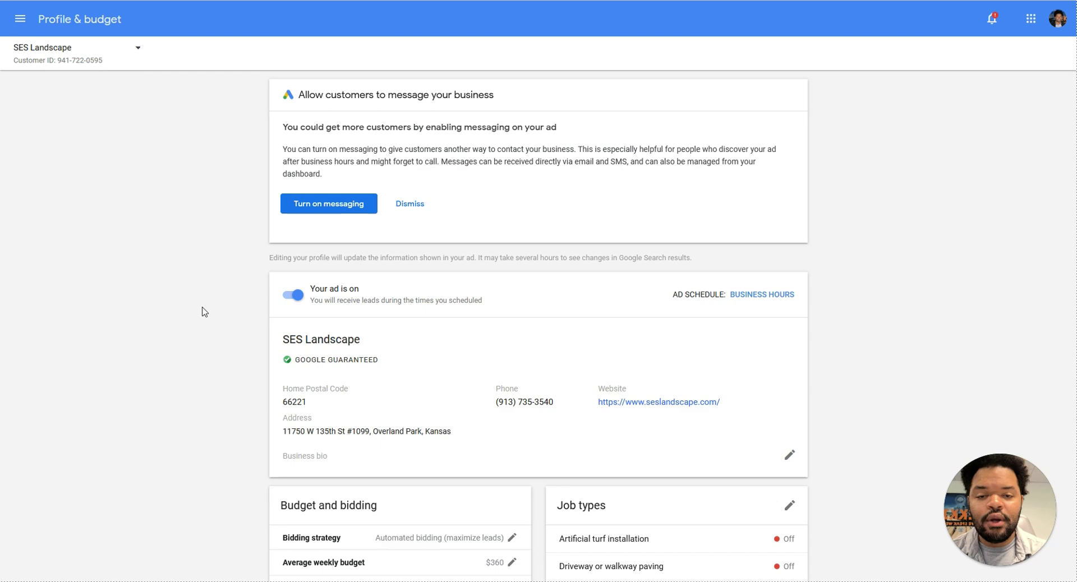
scroll(204, 312, down, 3)
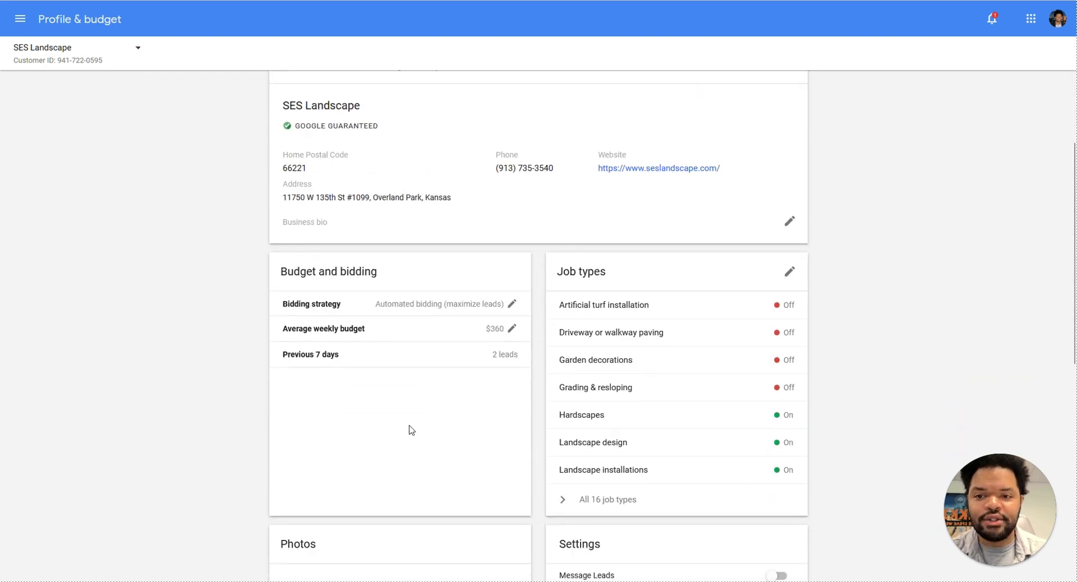
- Try a custom average weekly budget of $5000 without saving it
click(511, 331)
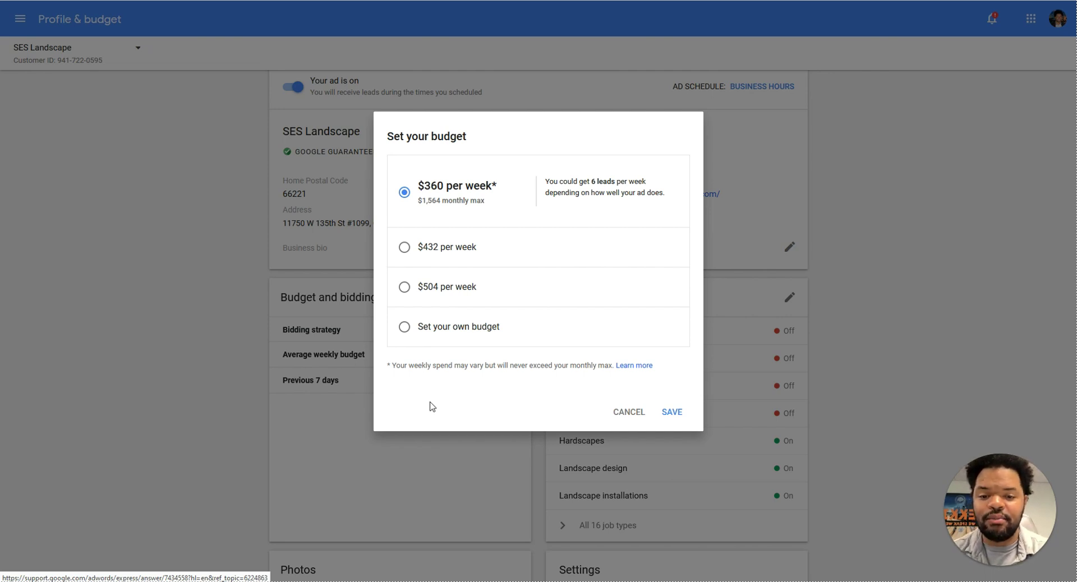
click(404, 326)
drag(458, 296, 433, 289)
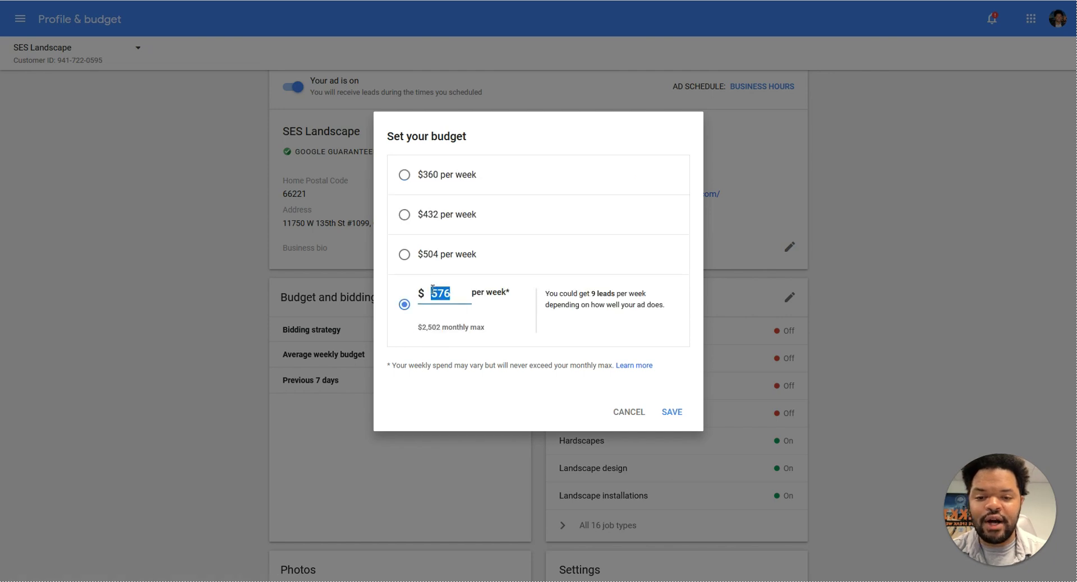
text(5000)
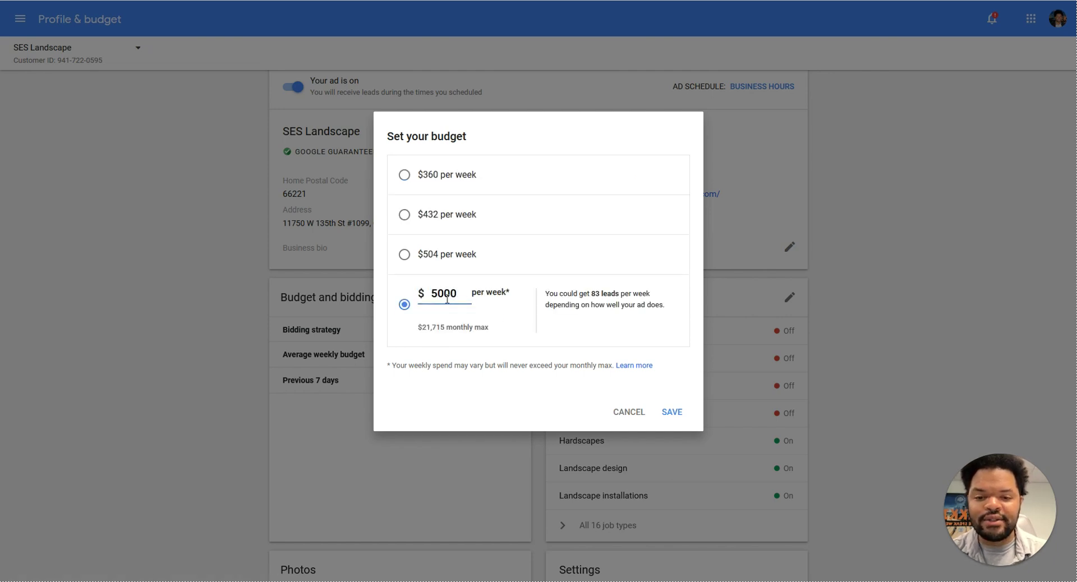
click(496, 401)
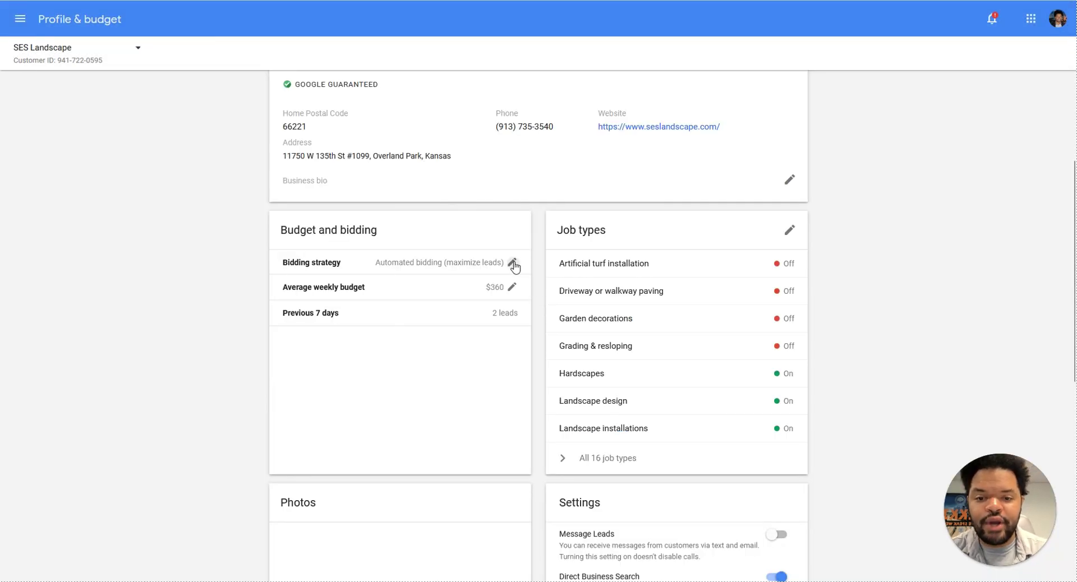
- Review the bidding strategy options and the Landscaper services under Job types without changing either
click(512, 264)
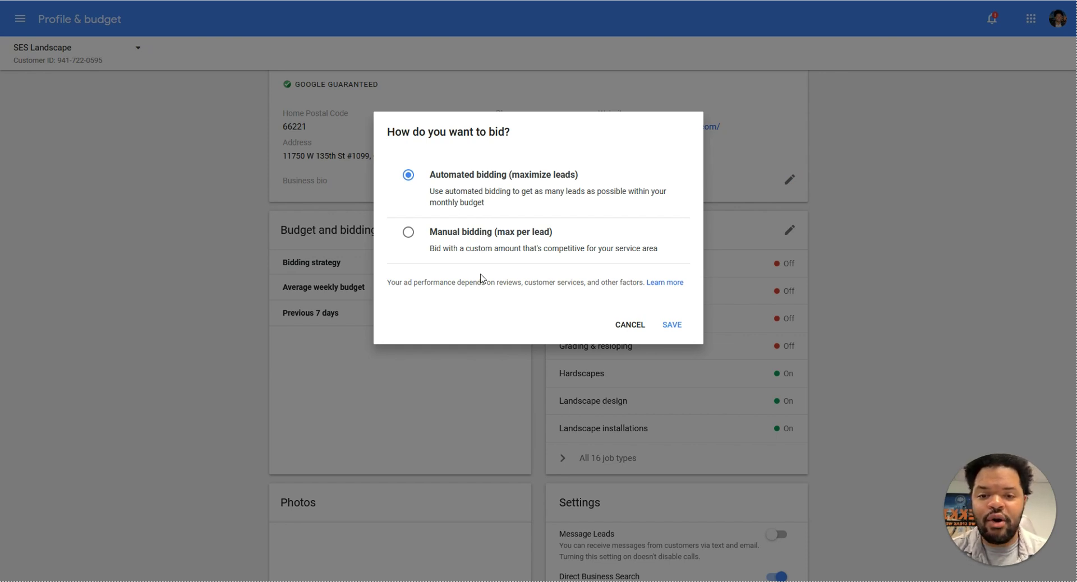
click(630, 324)
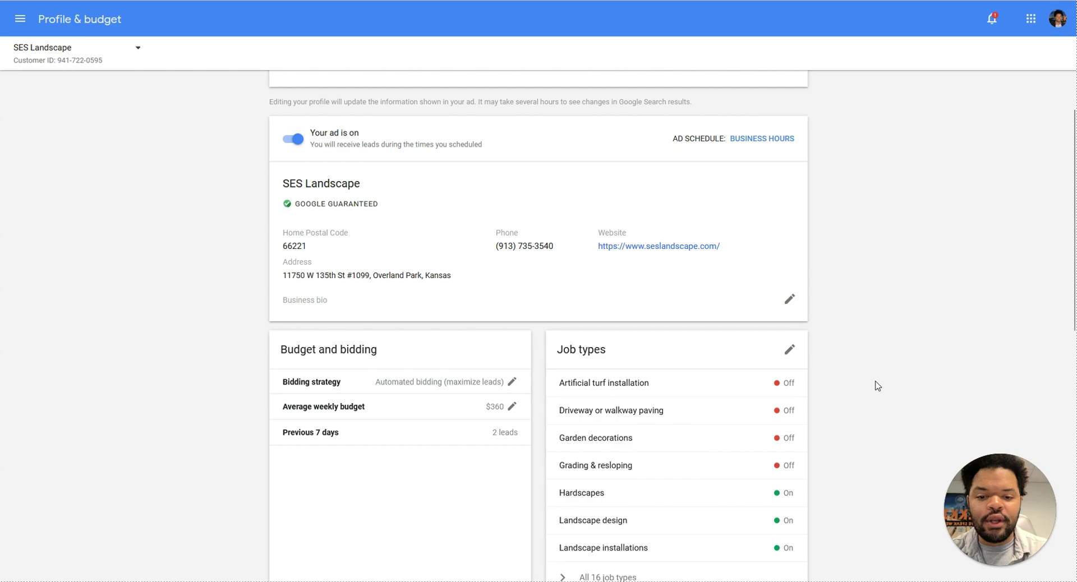
scroll(877, 386, down, 3)
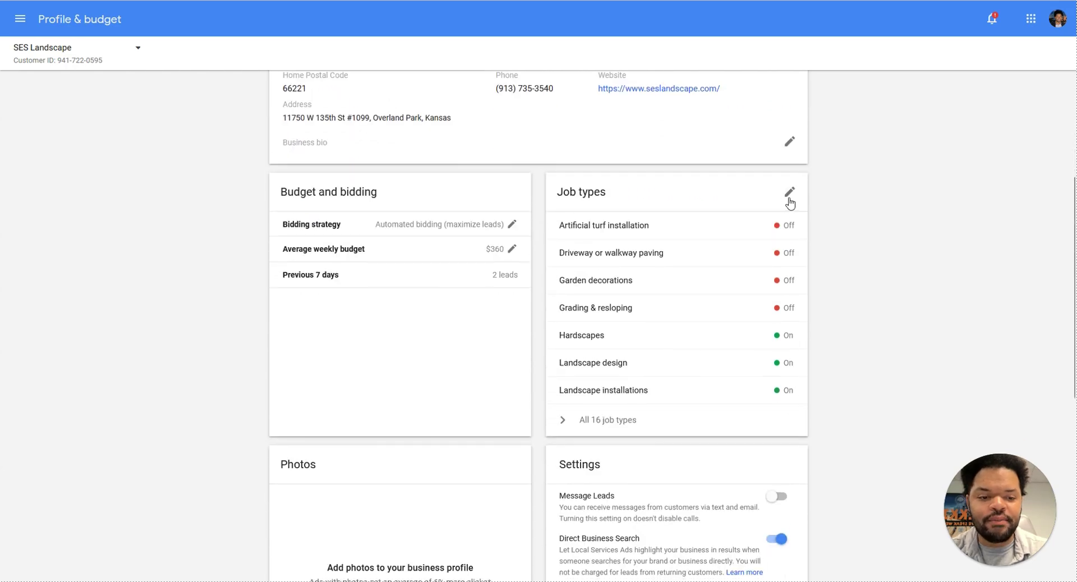
click(789, 193)
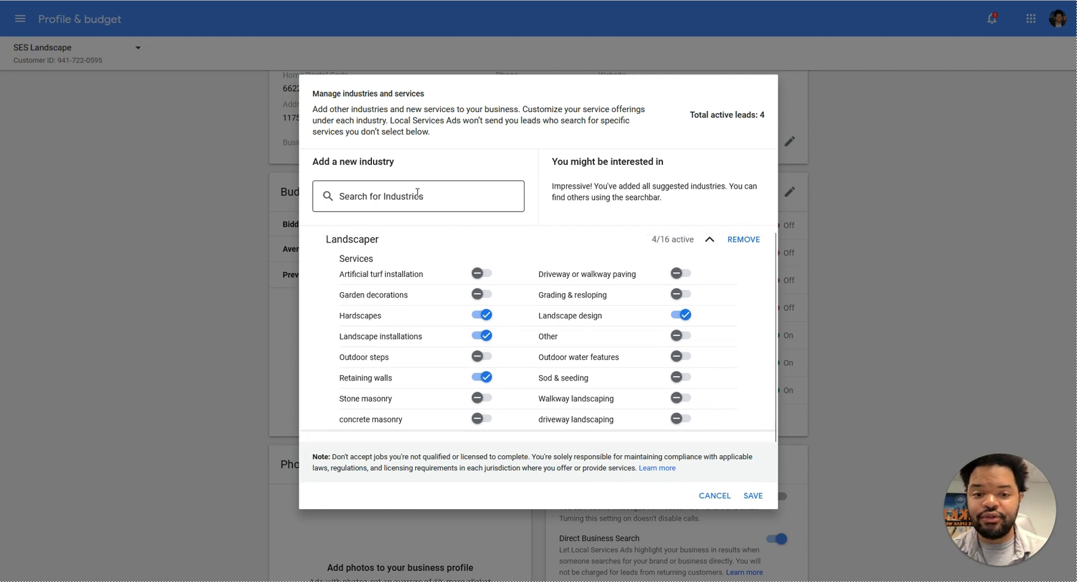
scroll(504, 312, down, 1)
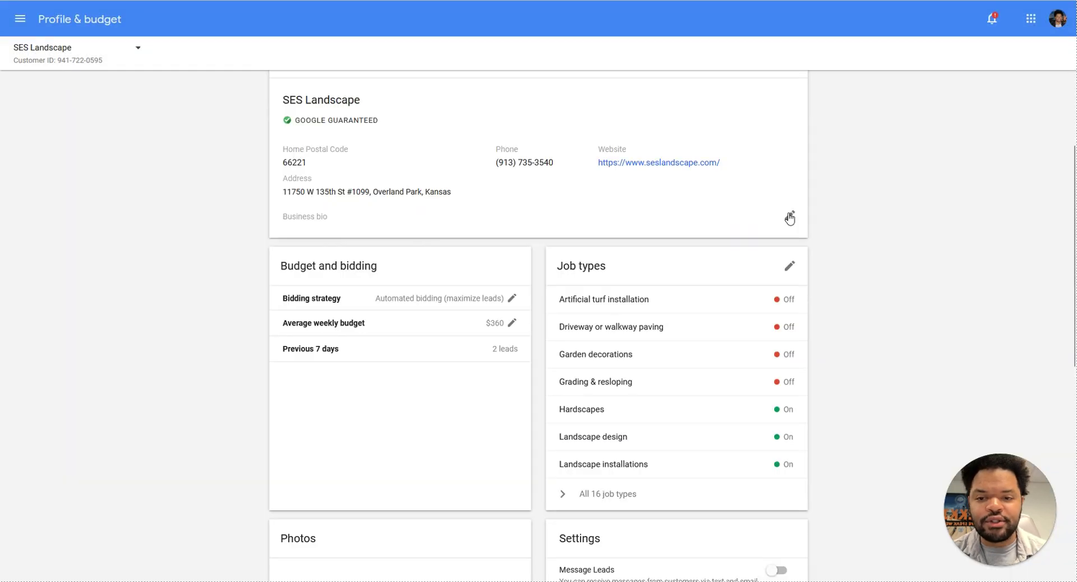
- Examine the Landscaper highlights available for the business bio without selecting any
click(790, 217)
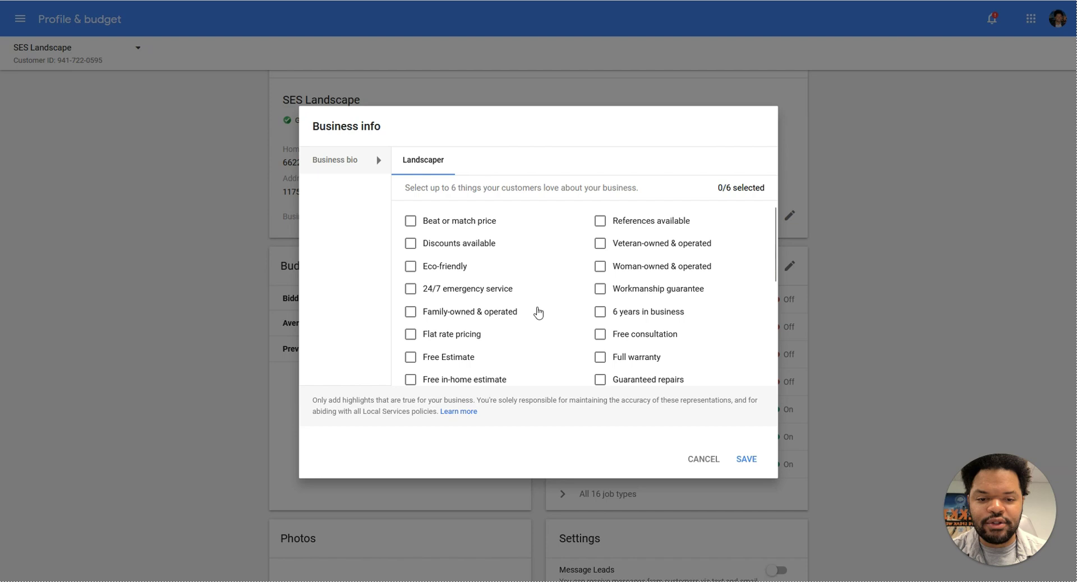
scroll(536, 310, down, 1)
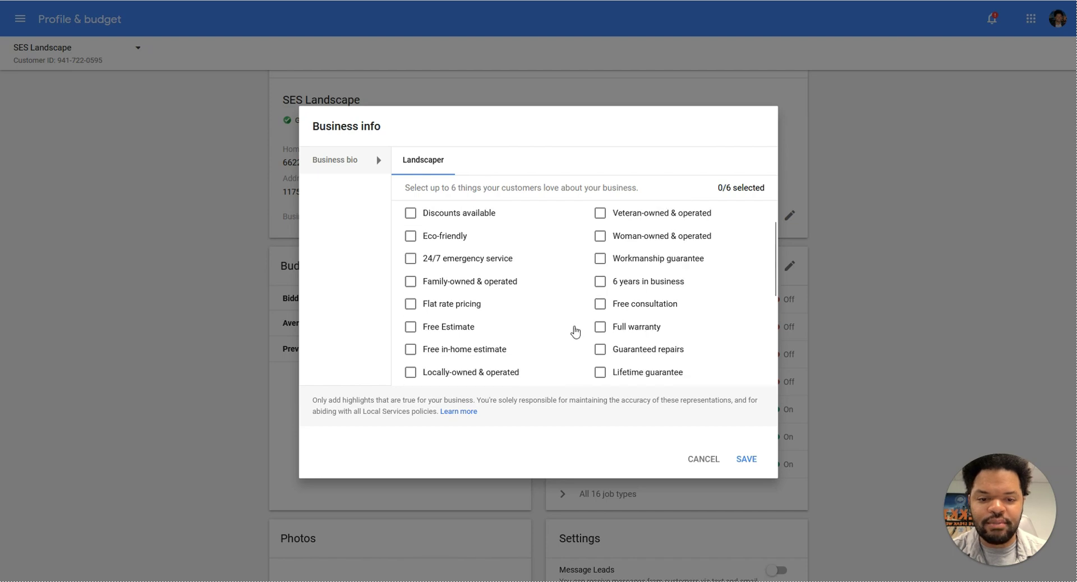
scroll(572, 331, down, 1)
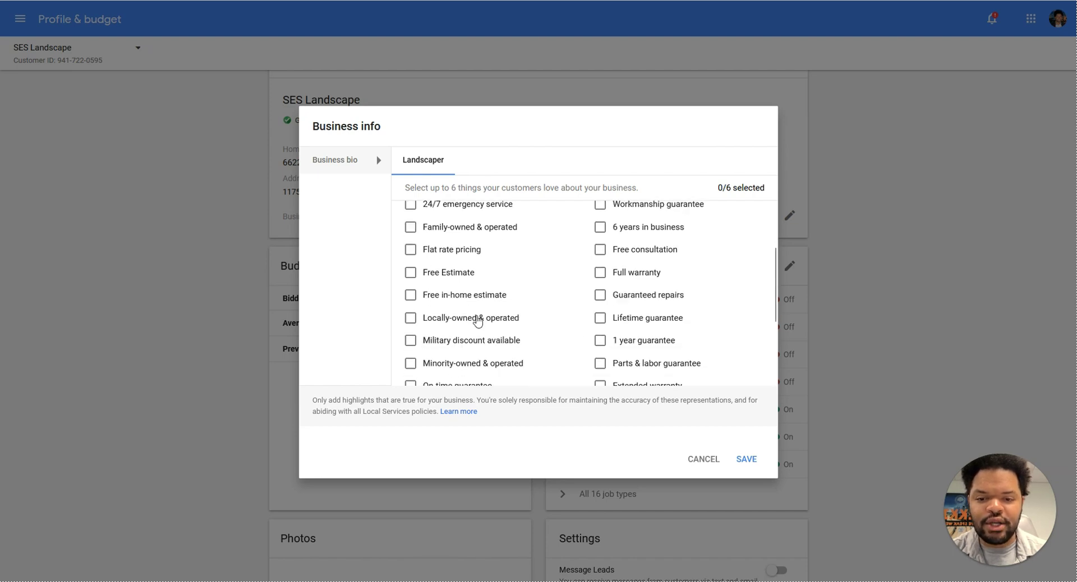
scroll(477, 317, down, 3)
scroll(478, 316, up, 5)
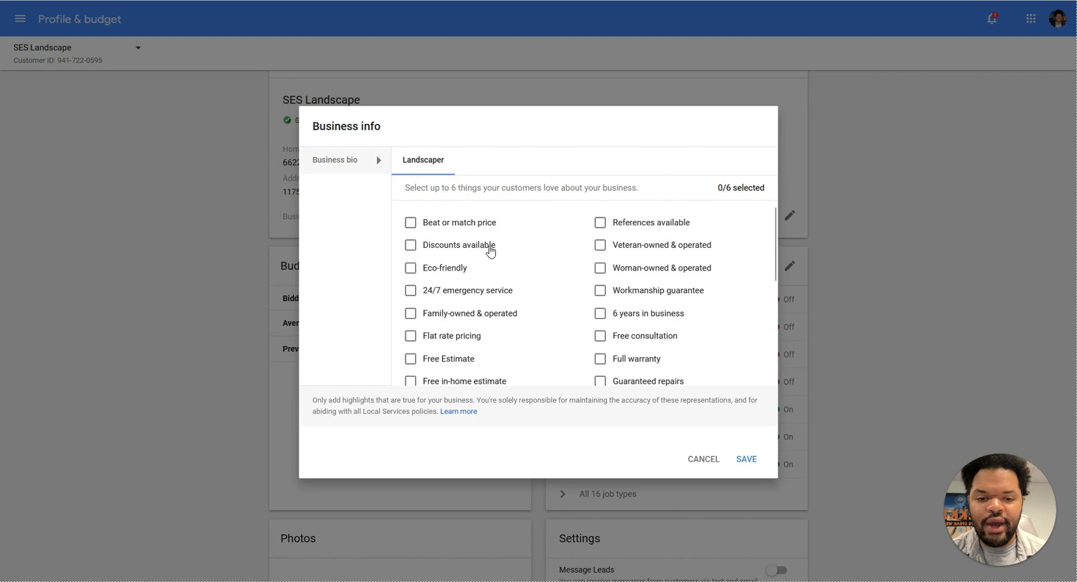
scroll(481, 313, down, 5)
scroll(516, 306, up, 5)
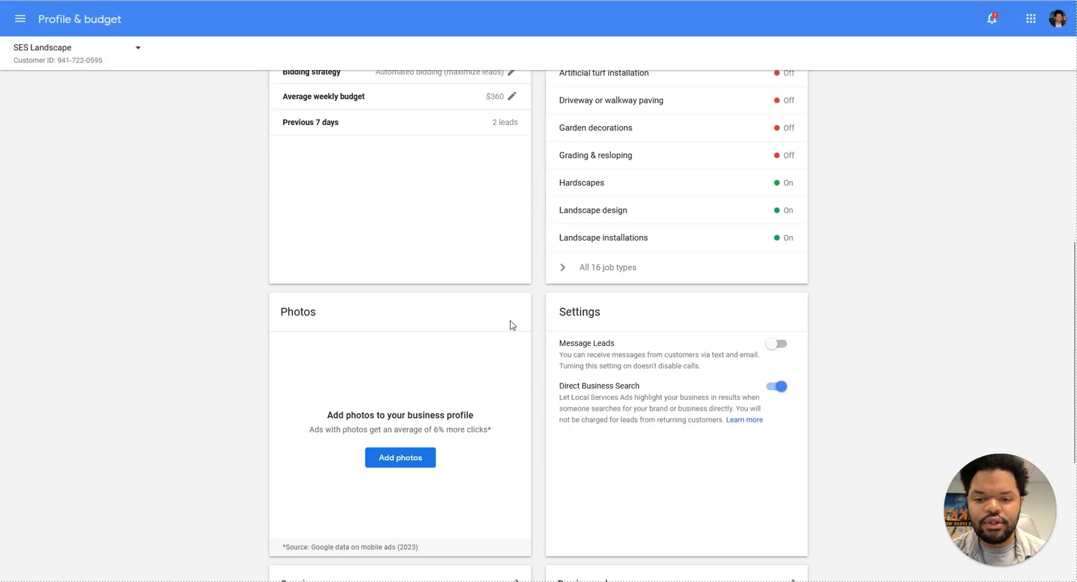
- Review the profile's Photos section and read the help article on improving Local Services Ads performance
scroll(509, 321, down, 1)
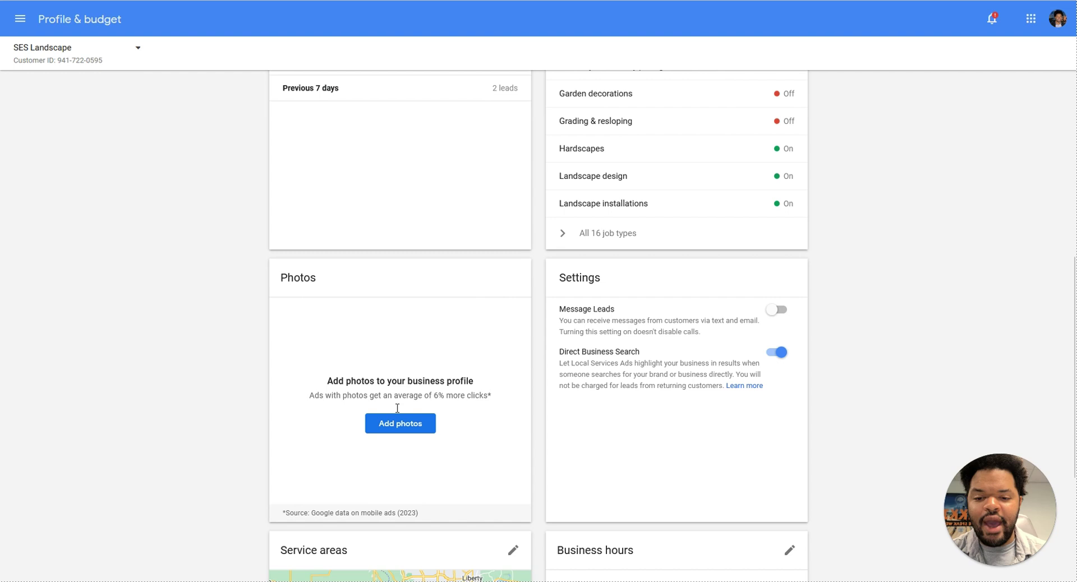
scroll(515, 403, down, 1)
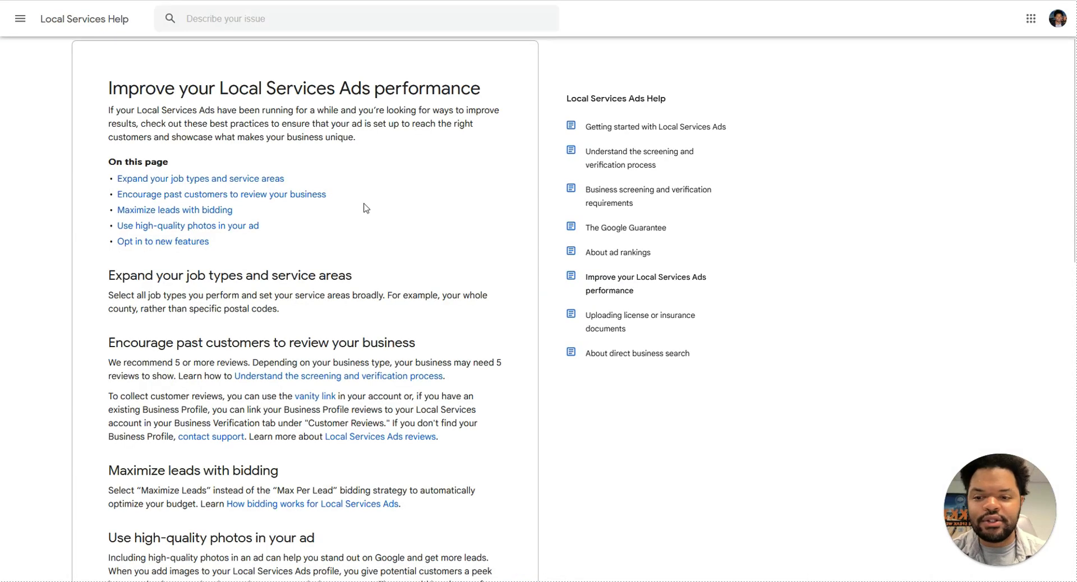
scroll(365, 207, down, 7)
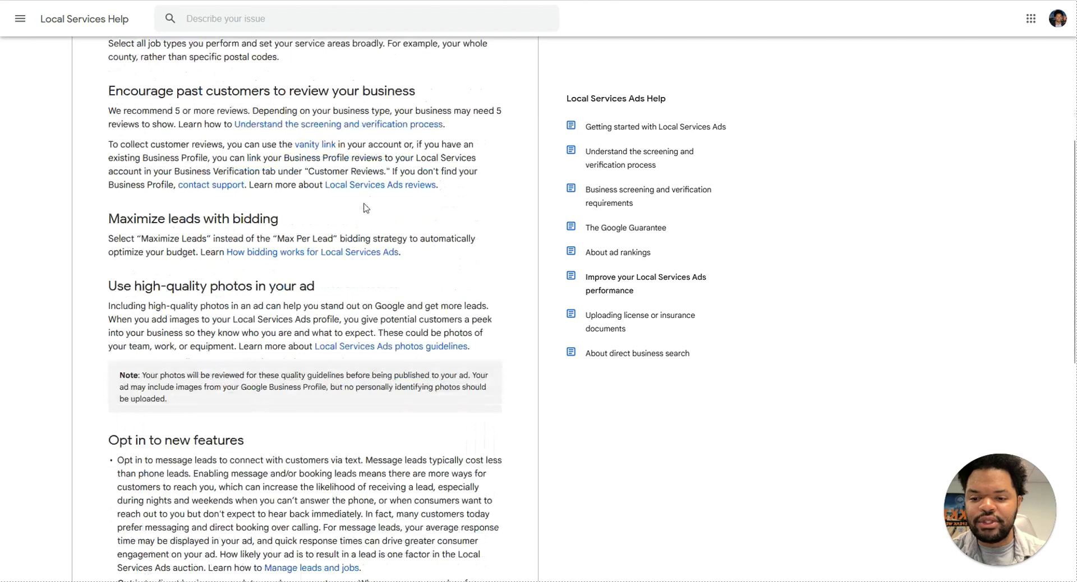
scroll(365, 207, down, 2)
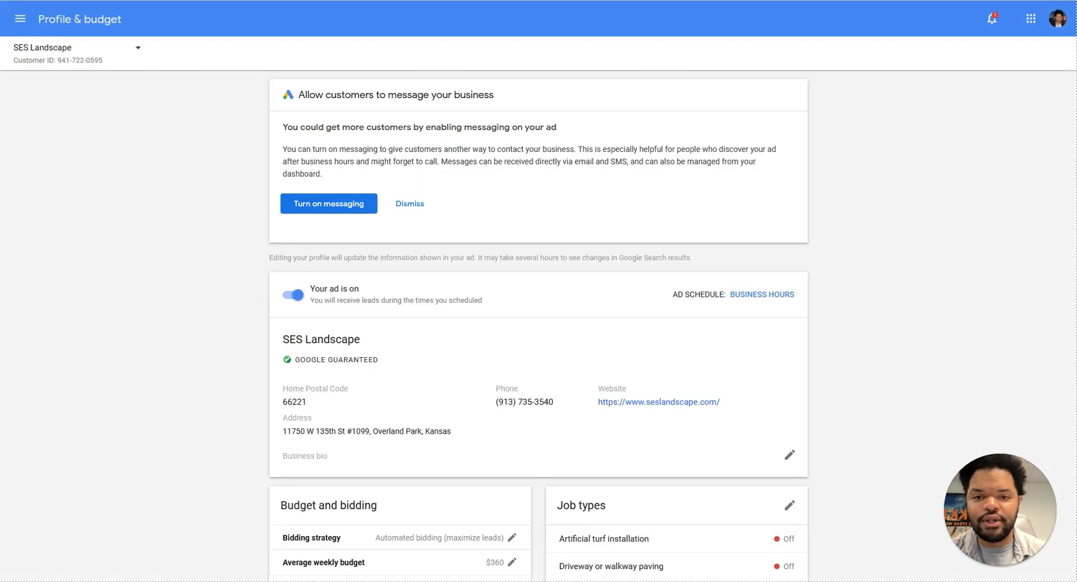
- Examine the included service areas on a wider map around Kansas City and close the editor without saving
scroll(539, 325, down, 8)
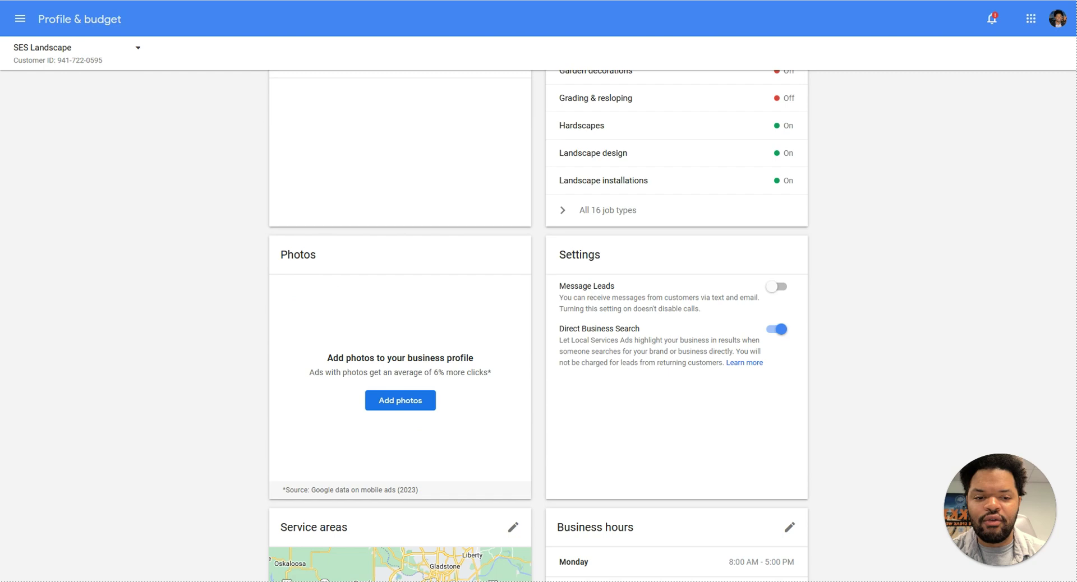
scroll(305, 553, down, 3)
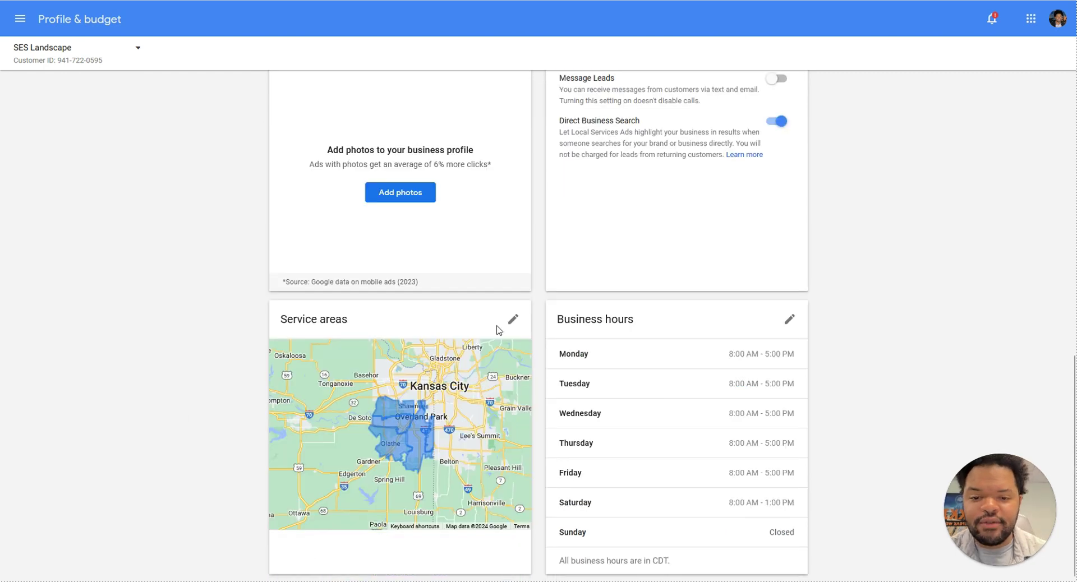
click(513, 319)
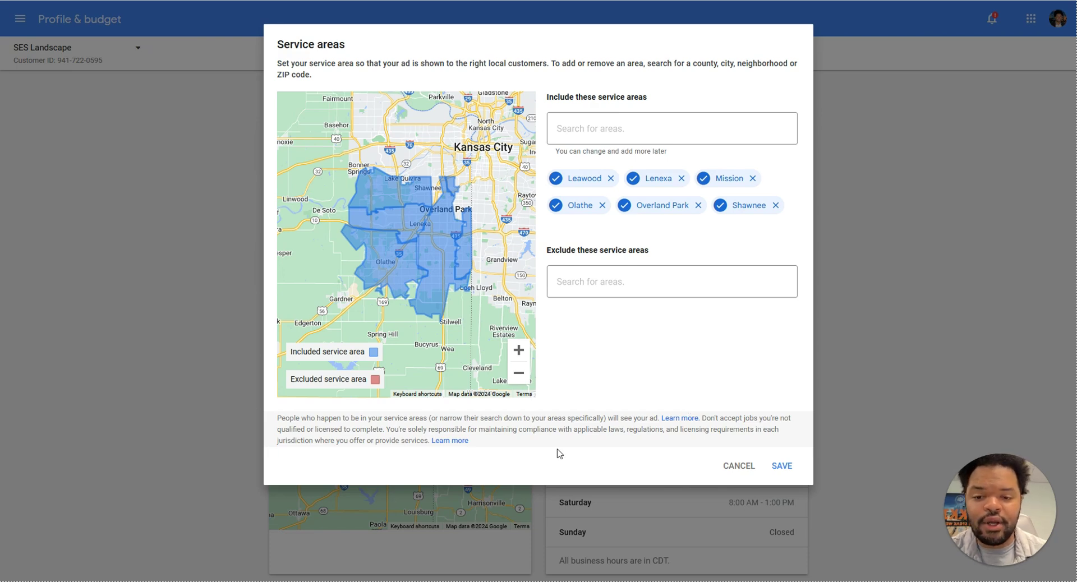
click(519, 372)
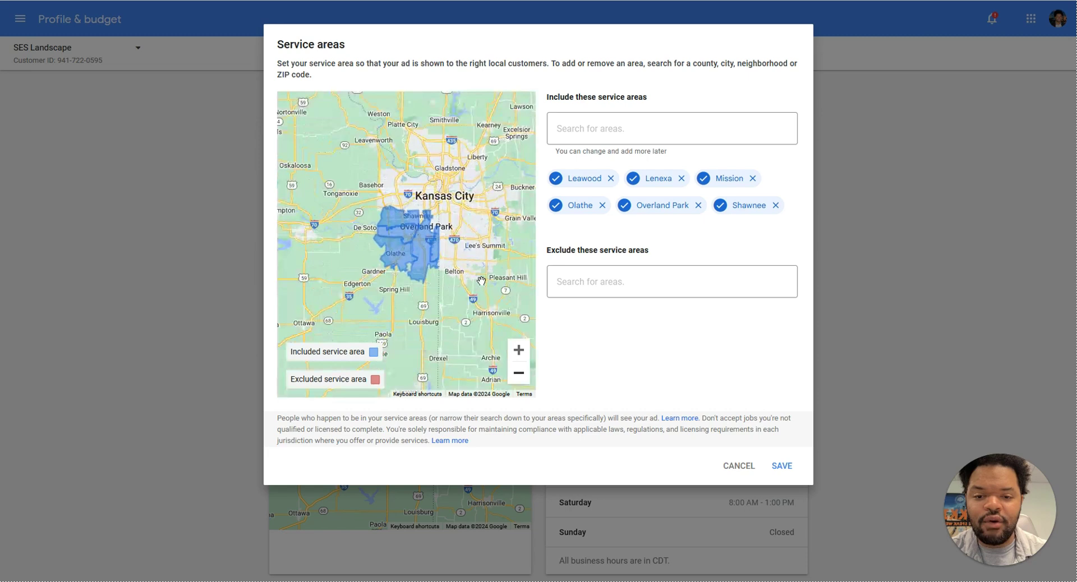
drag(466, 190, 434, 228)
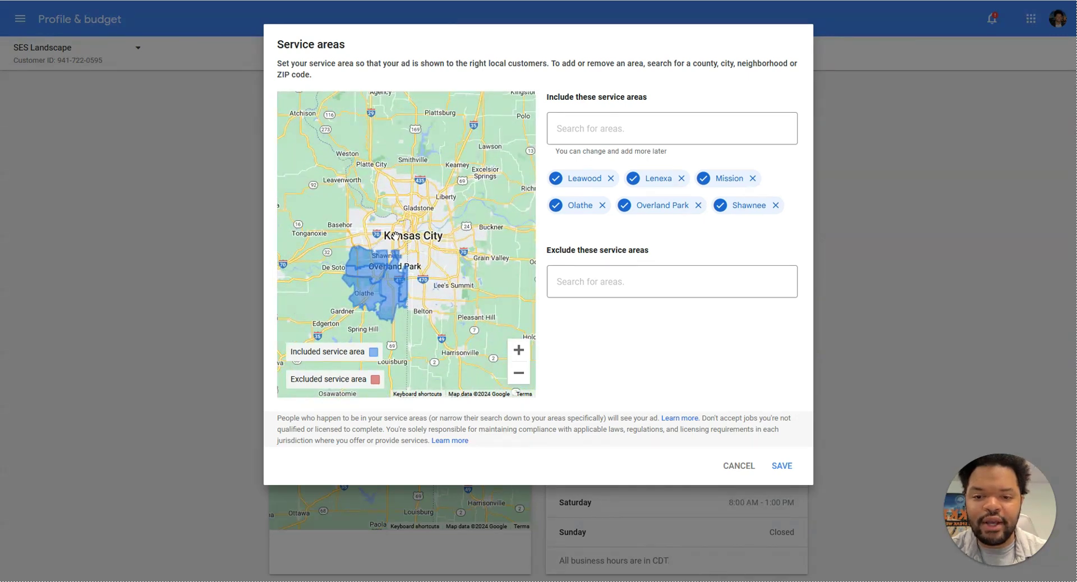
click(738, 465)
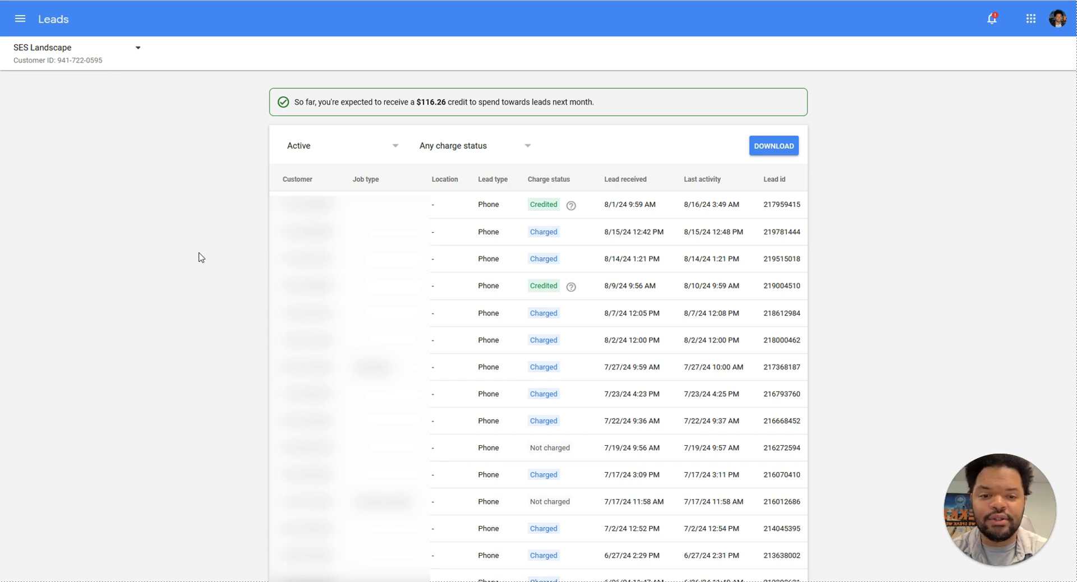
- Check the lead status filter and open the details of the credited phone lead received 8/1/24
click(343, 147)
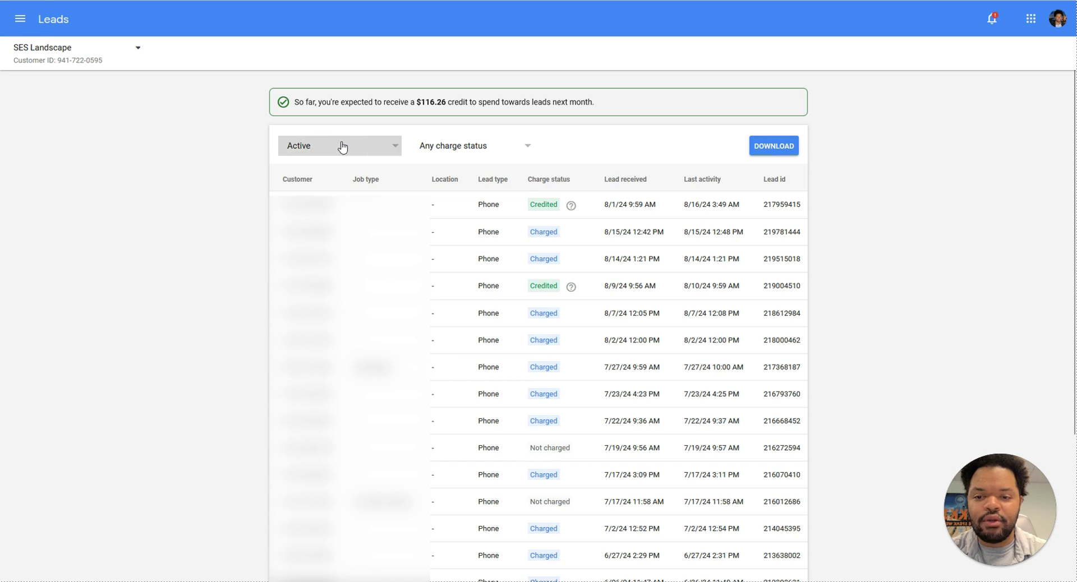
click(200, 197)
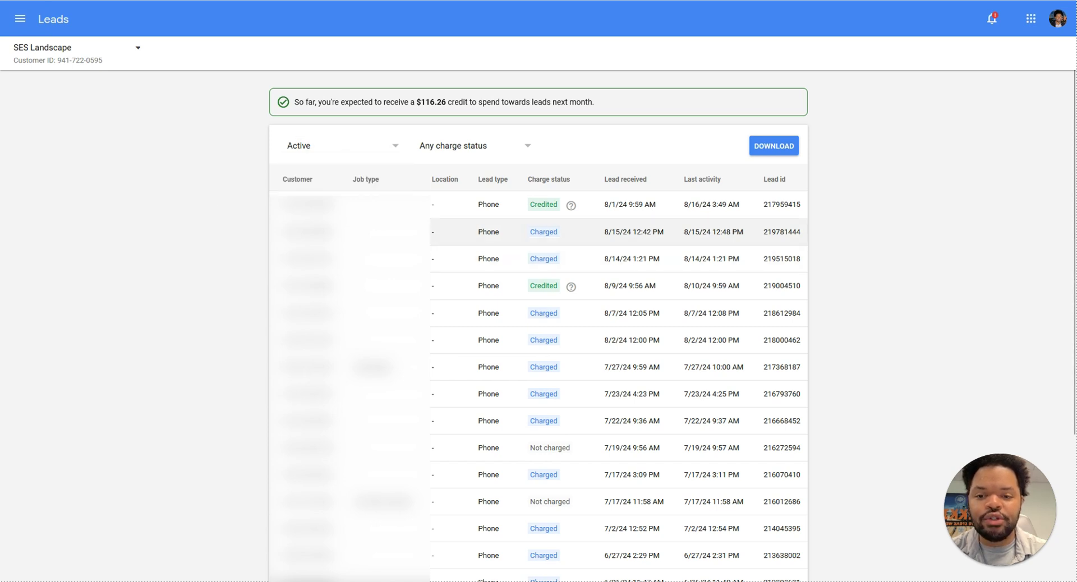
click(334, 205)
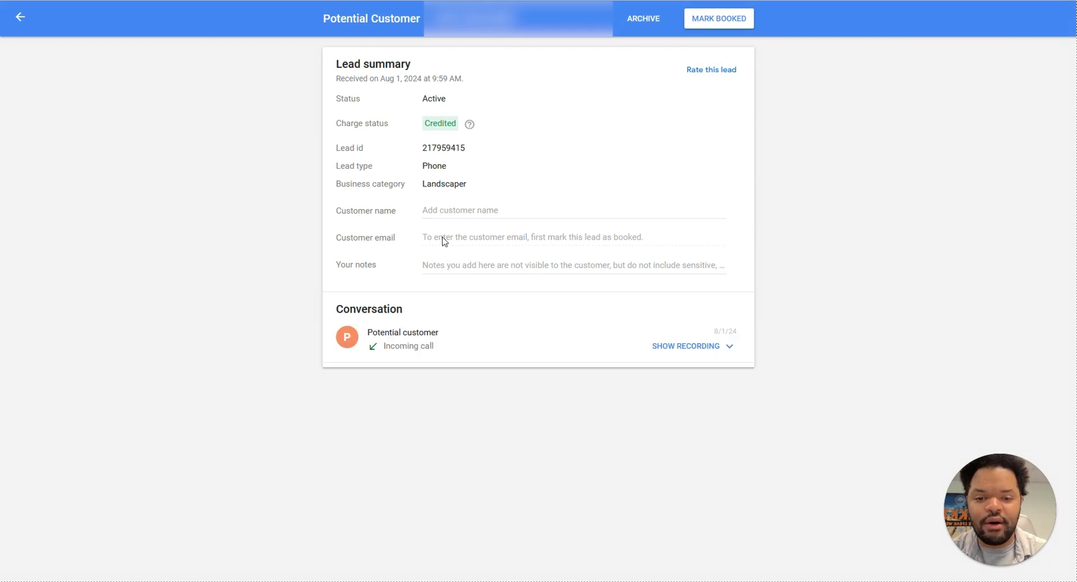
- Examine the credited lead's notes field and its quality rating survey, cancelling the survey without rating
click(457, 265)
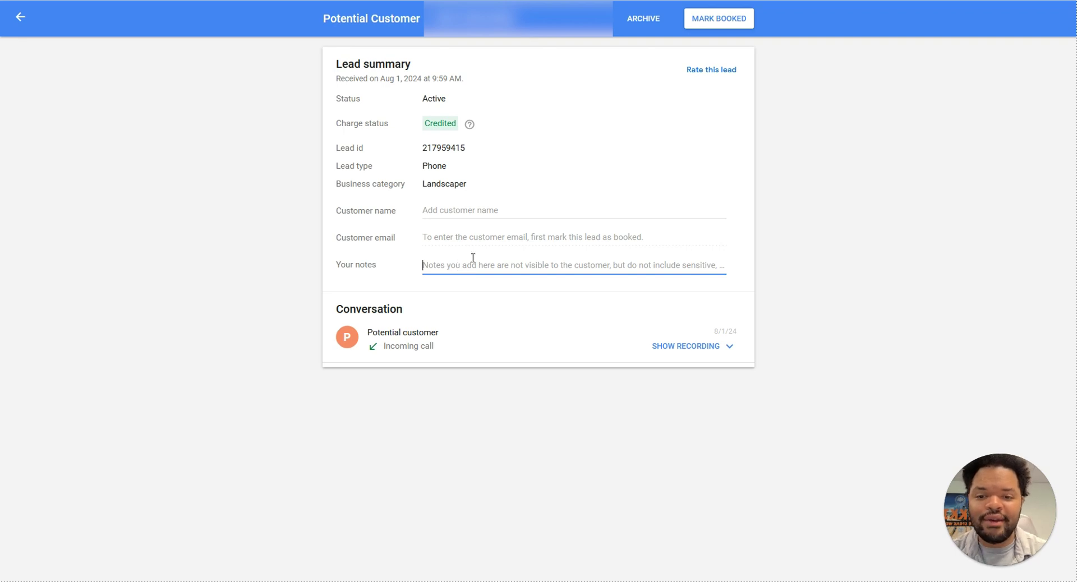
click(712, 71)
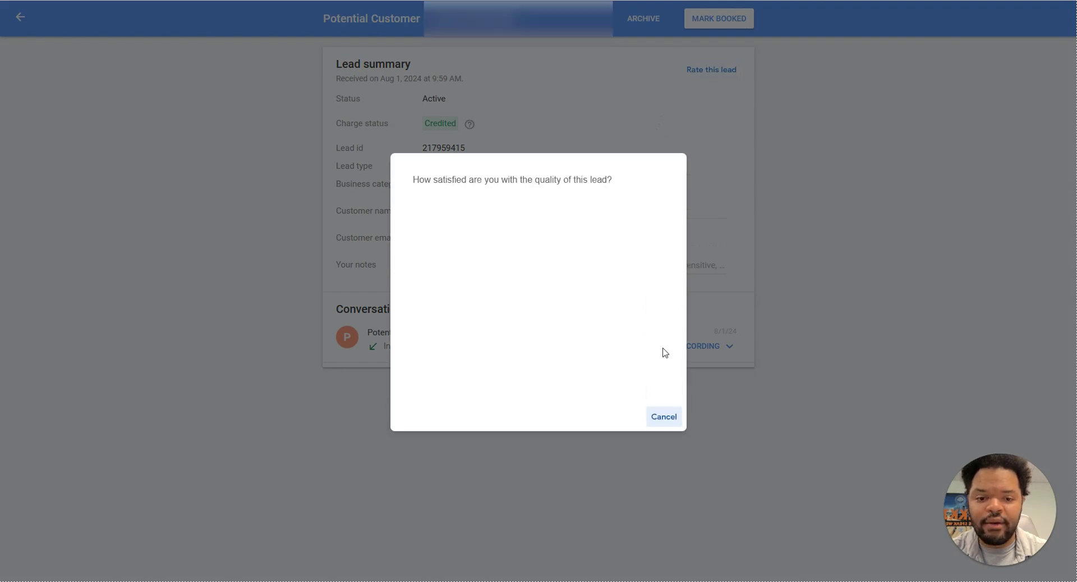
click(664, 417)
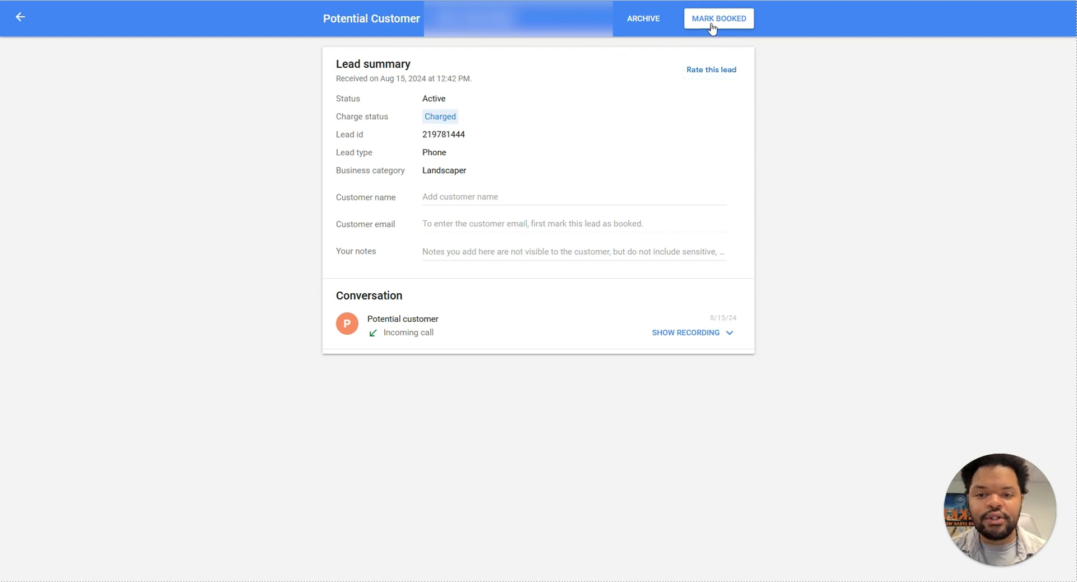
- Examine the booking form for the lead received Aug 15, 2024, including the option to add details for tracking
click(709, 23)
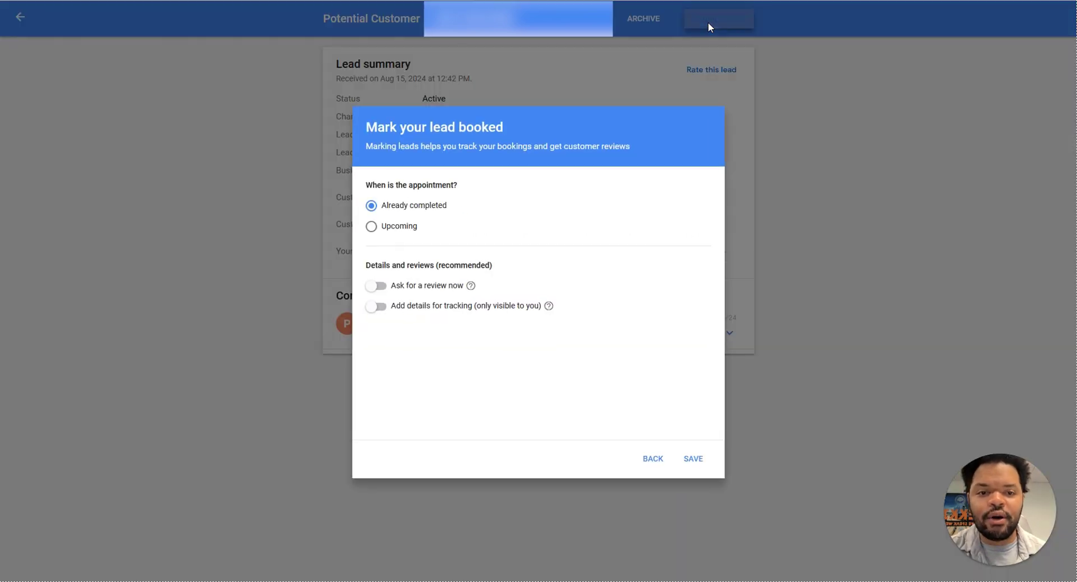
click(381, 310)
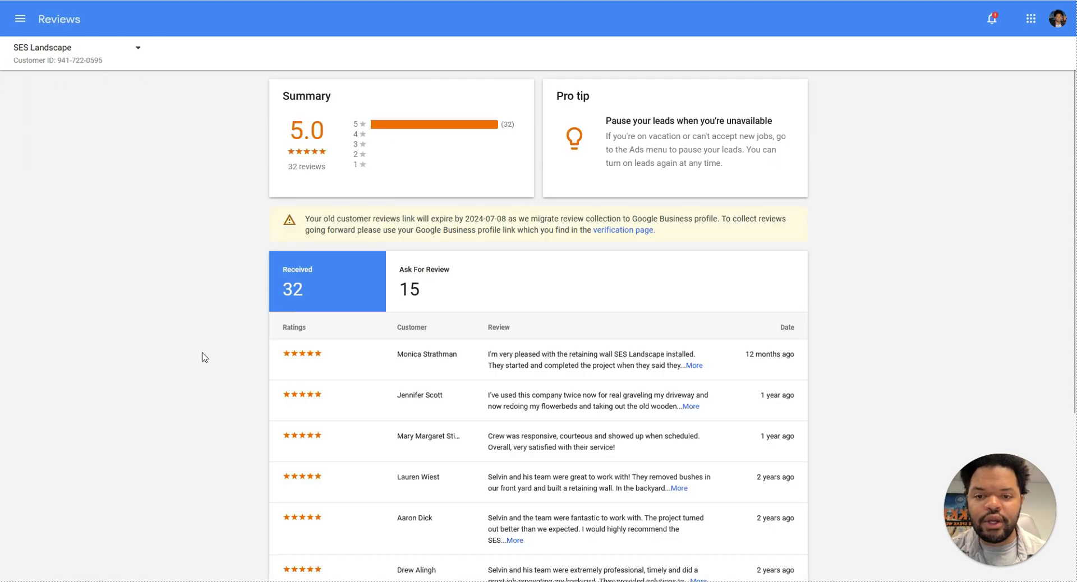
- Look over the received reviews, the Ask For Review list and the SES Landscape business profile on Google
scroll(202, 356, down, 4)
scroll(202, 356, up, 3)
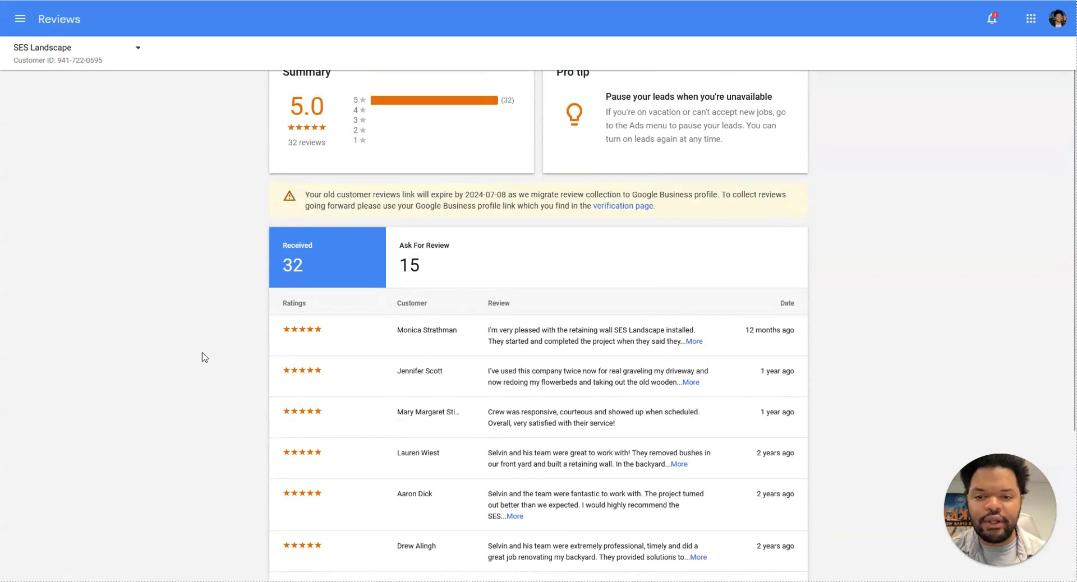
click(429, 262)
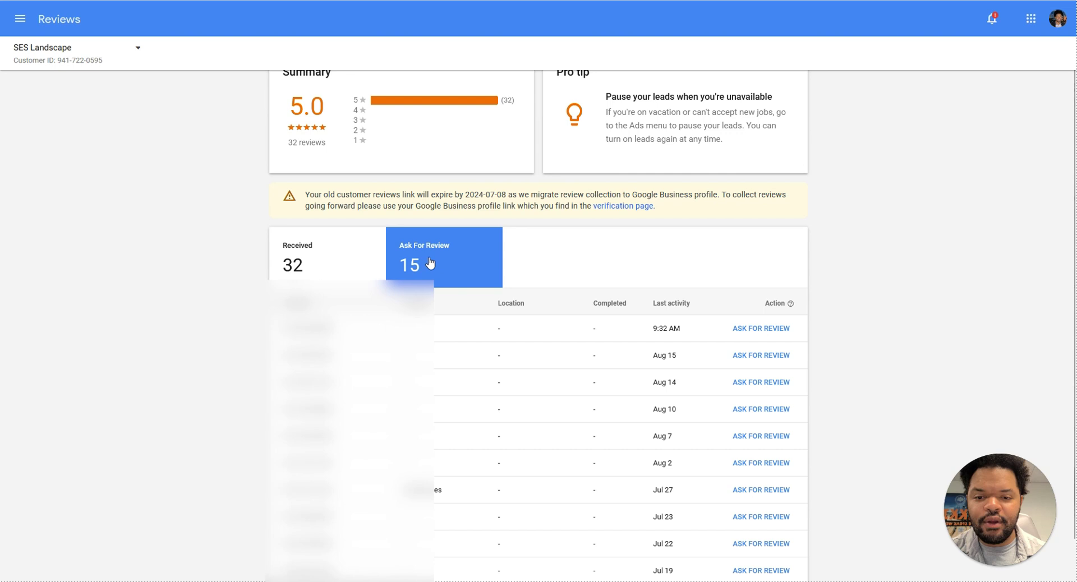
scroll(241, 374, down, 1)
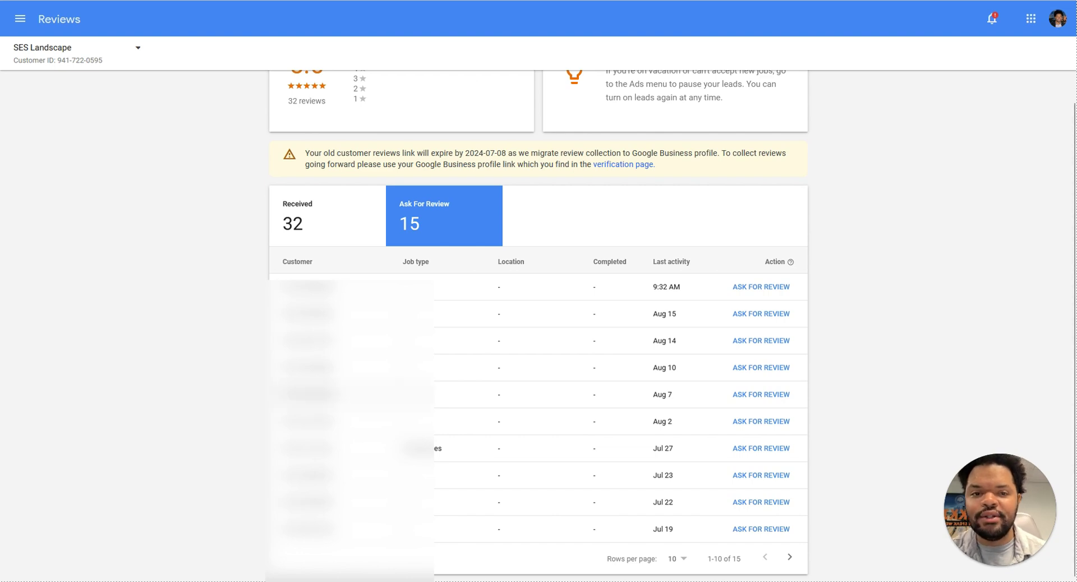
scroll(577, 279, up, 1)
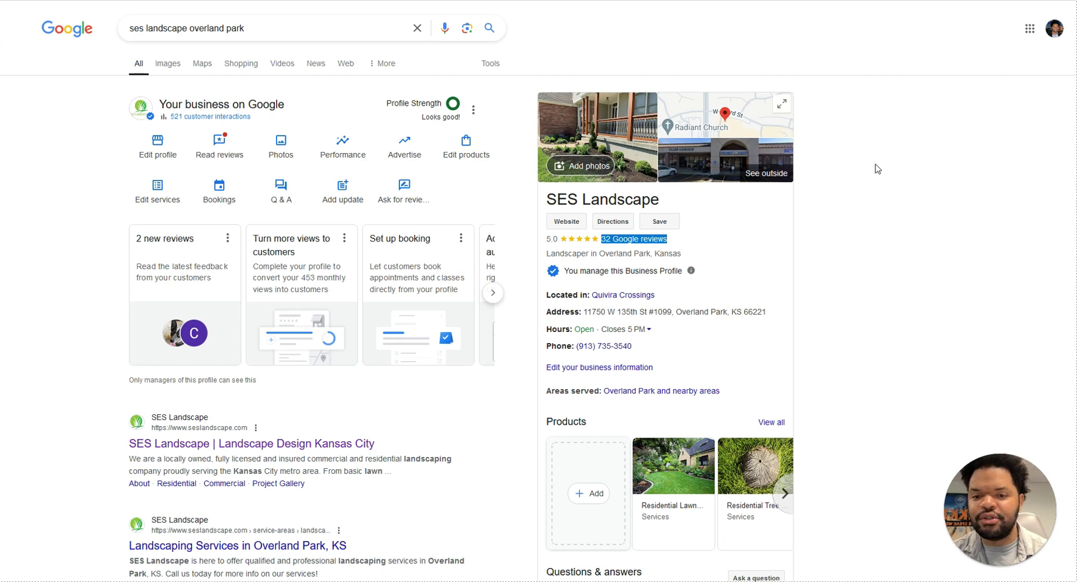
click(878, 169)
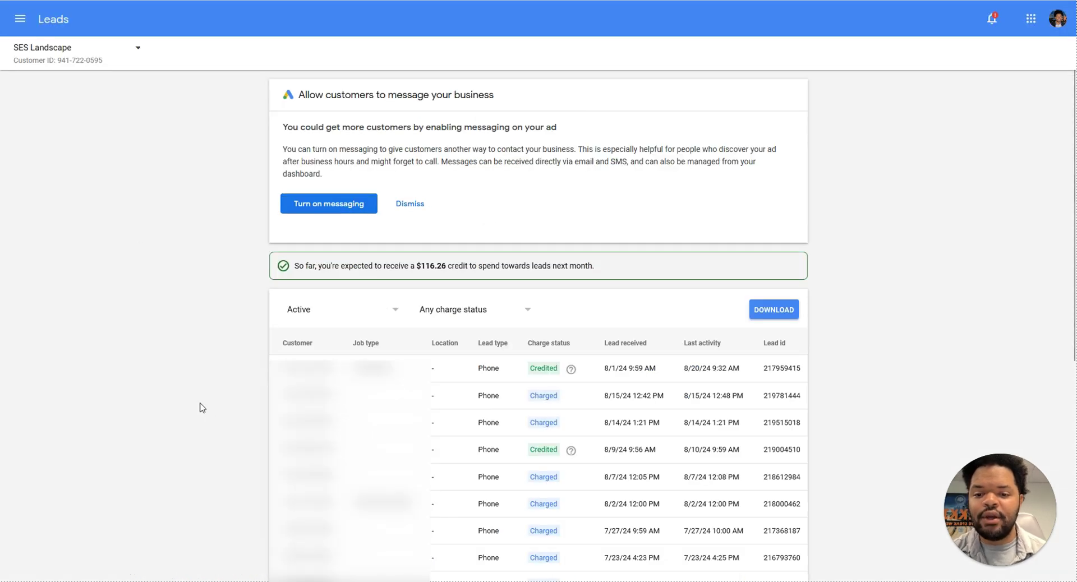
- Open the charged lead received 8/15/24 and look through the Profile & budget settings
click(314, 395)
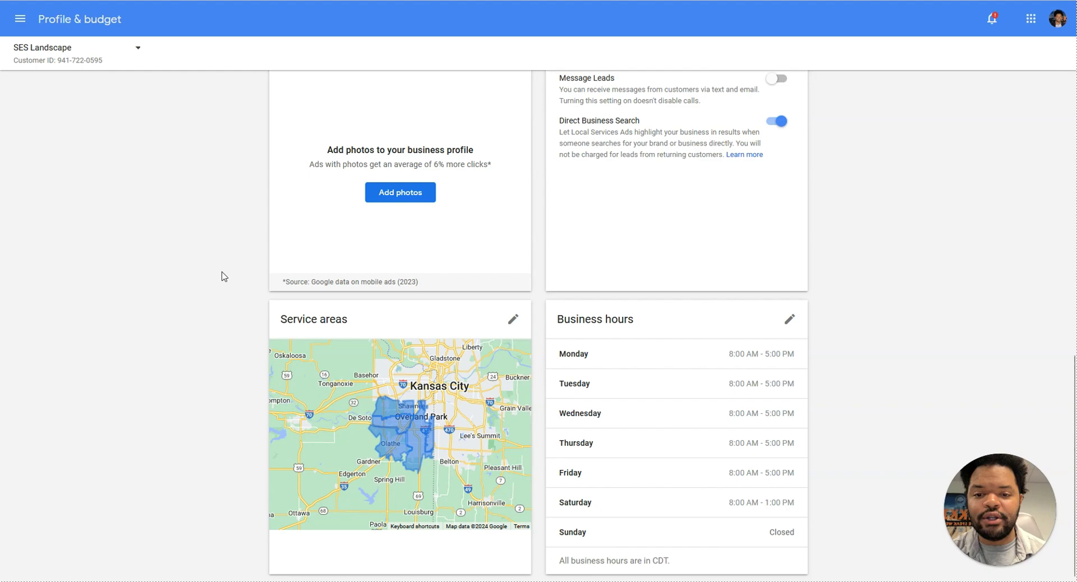
scroll(223, 275, up, 10)
scroll(223, 276, down, 10)
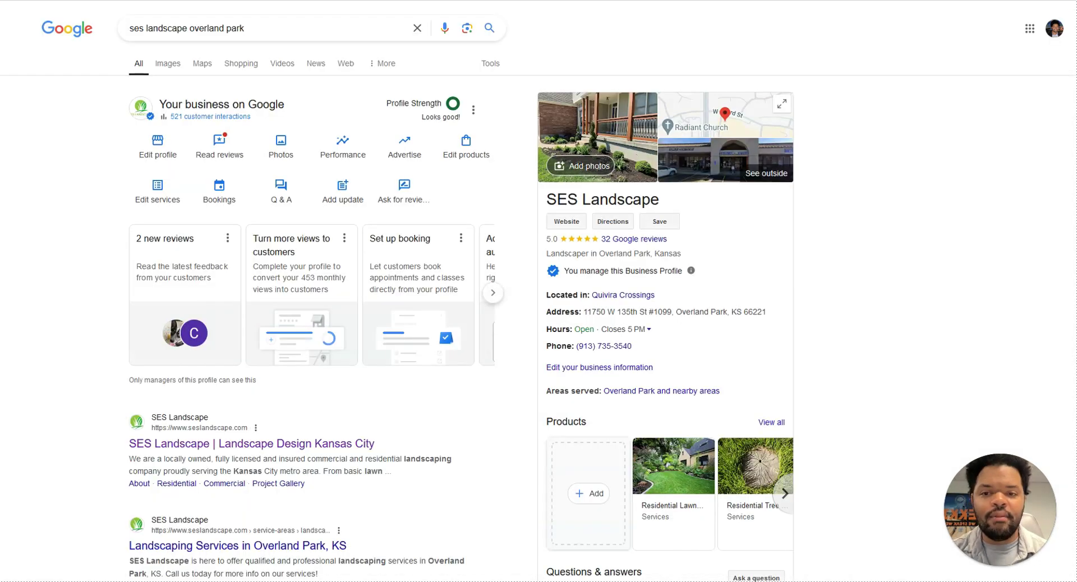
- Search Google for "google lsa mobile app", view the Google Local Services Ads app on Google Play, and leave its page
triple_click(330, 28)
text(google s)
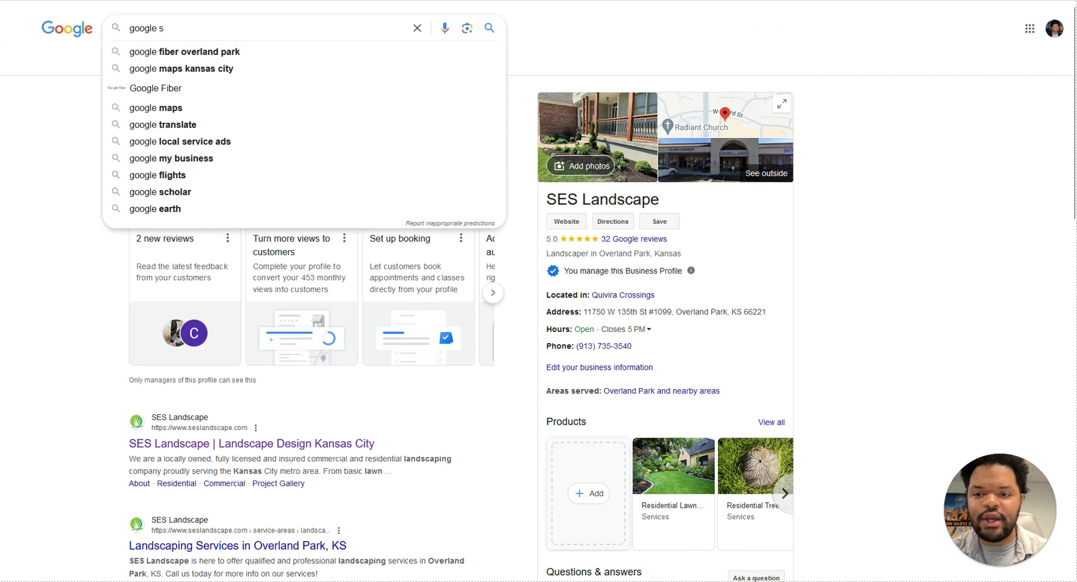
key(BackSpace)
text(lsa mo)
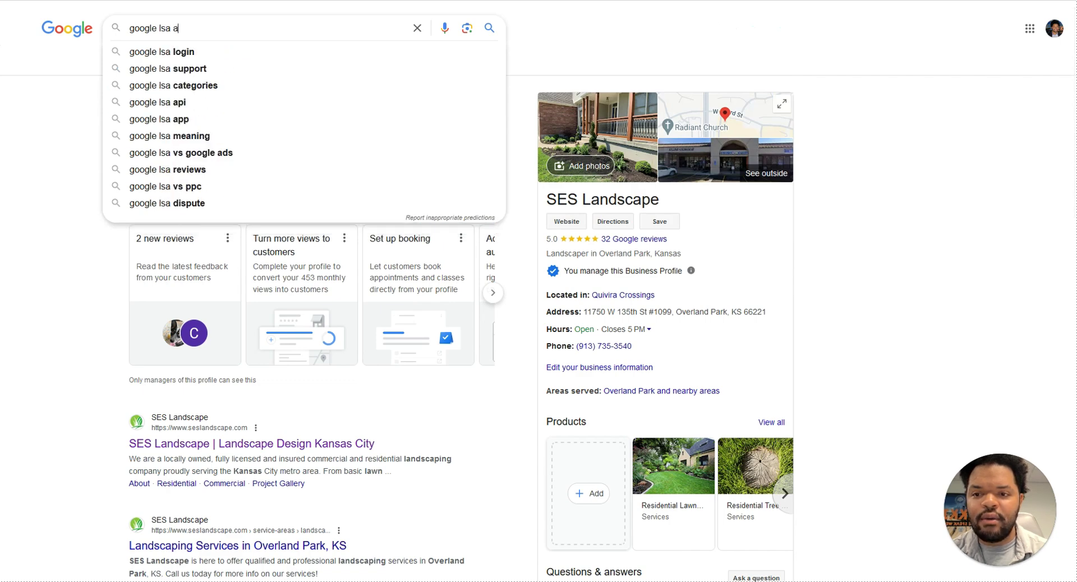
text(bile app)
key(Return)
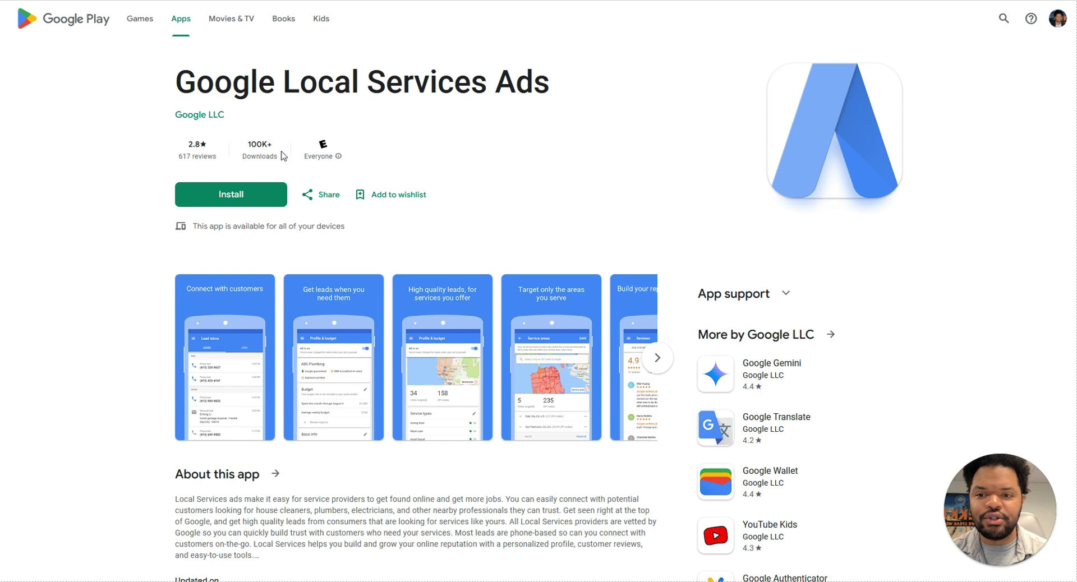
key(alt+Left)
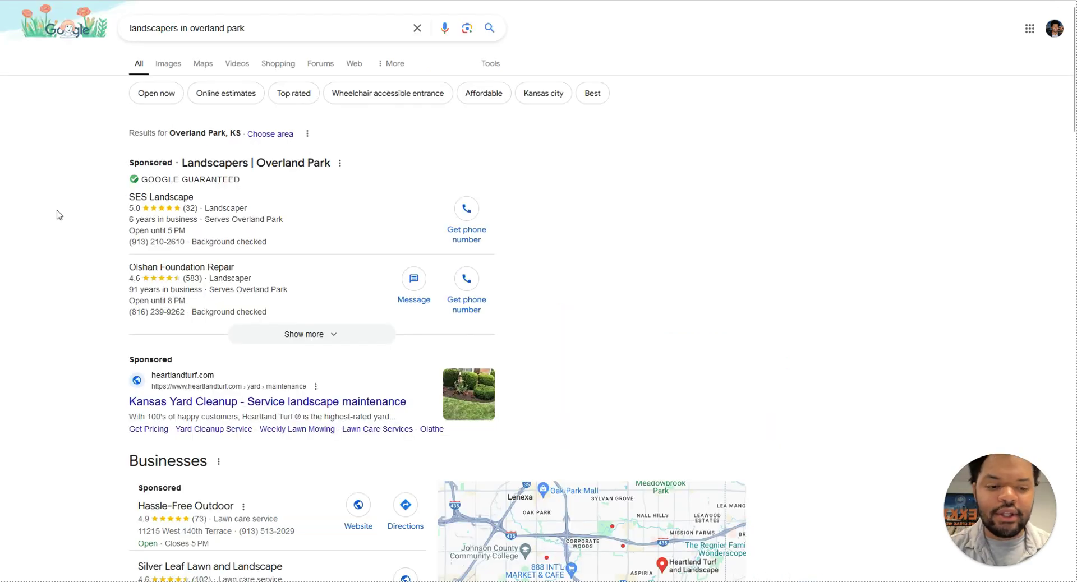